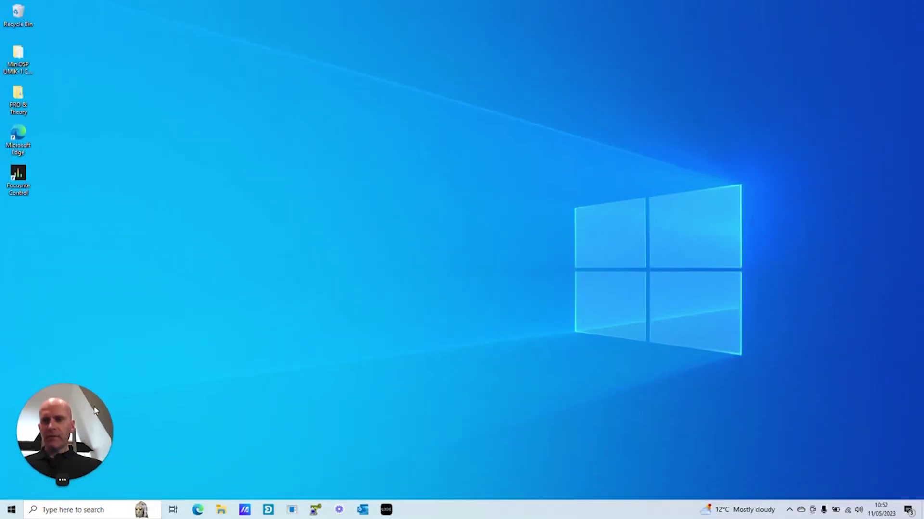
Step: Open the PRO & Theory desktop folder in File Explorer
double_click(20, 102)
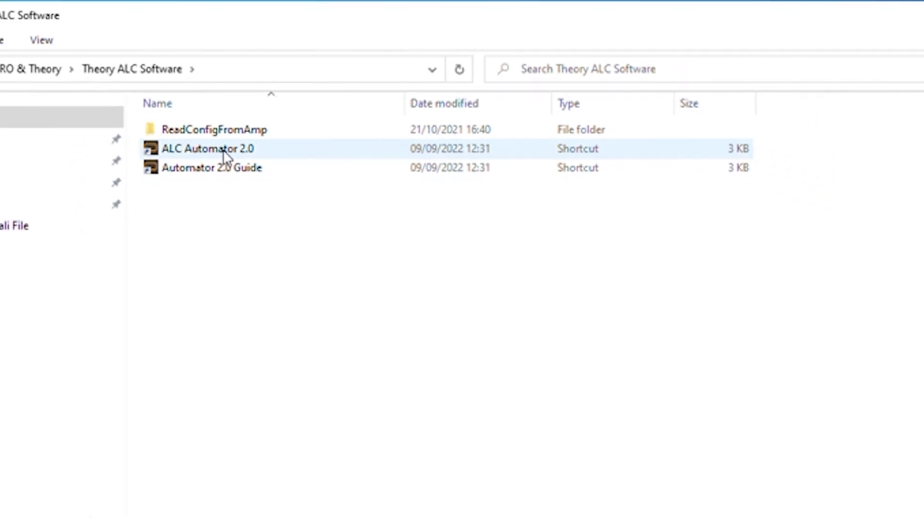
Step: Launch ALC Automator 2.0 from the Theory ALC Software folder
double_click(207, 173)
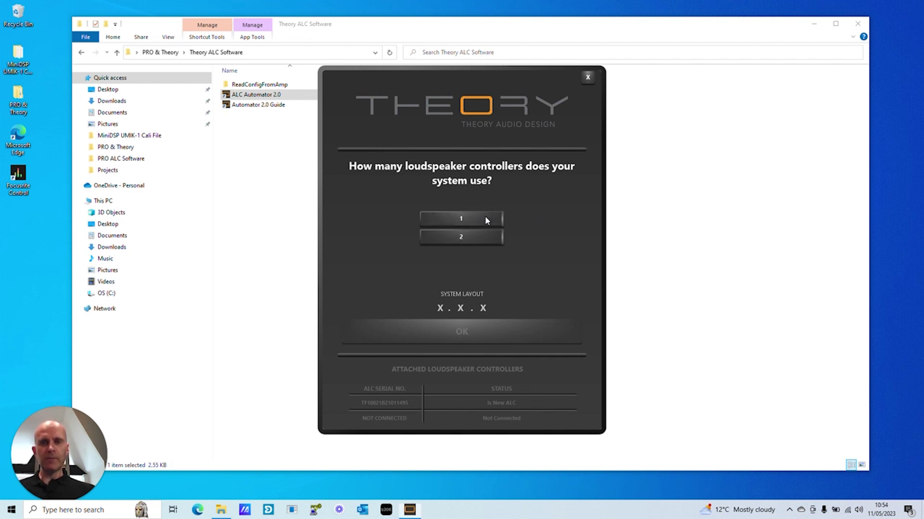
Step: In the setup wizard, choose one controller, three front speakers and two side speakers
click(485, 217)
click(548, 238)
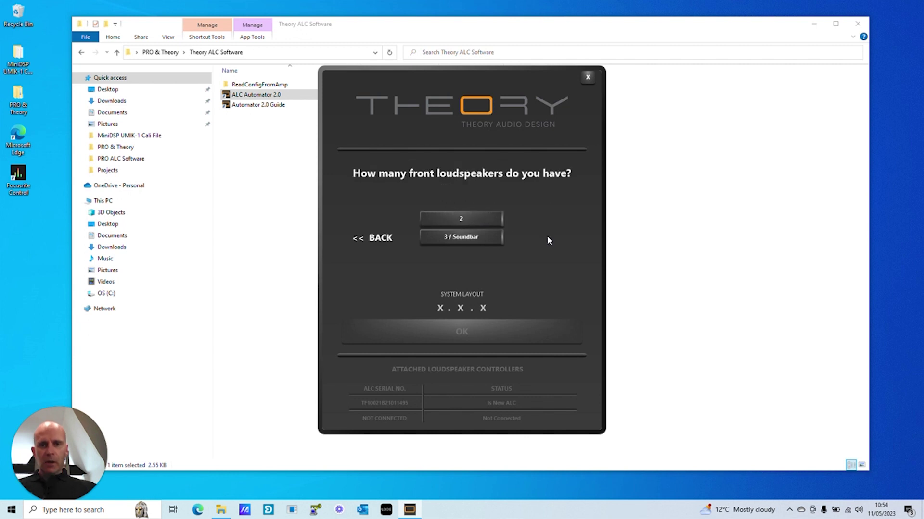
click(480, 236)
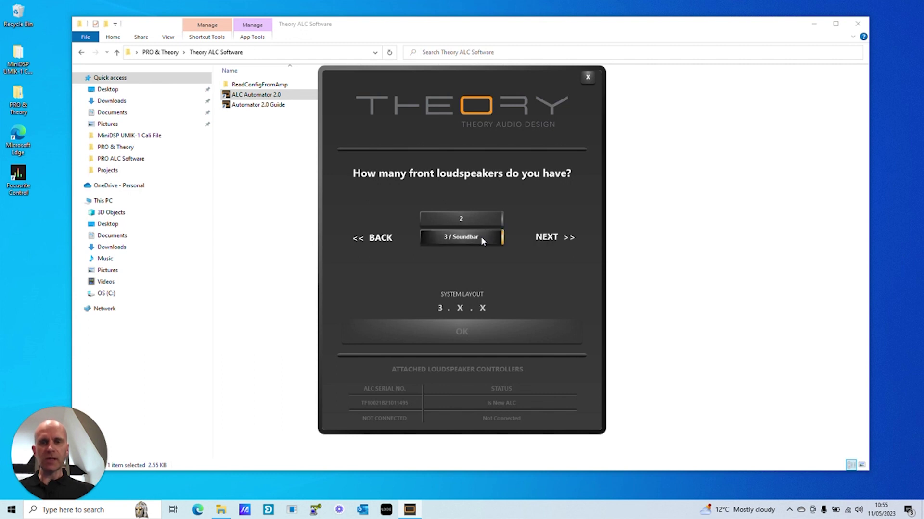
click(546, 236)
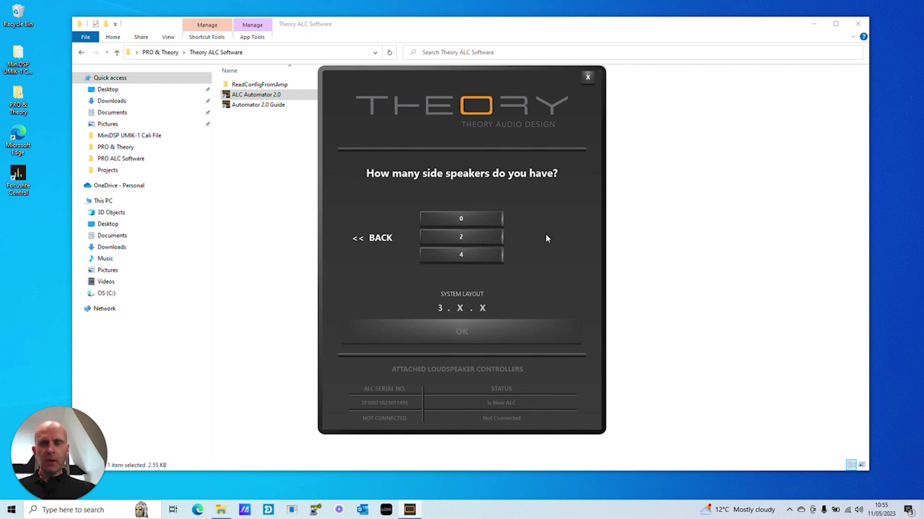
click(489, 238)
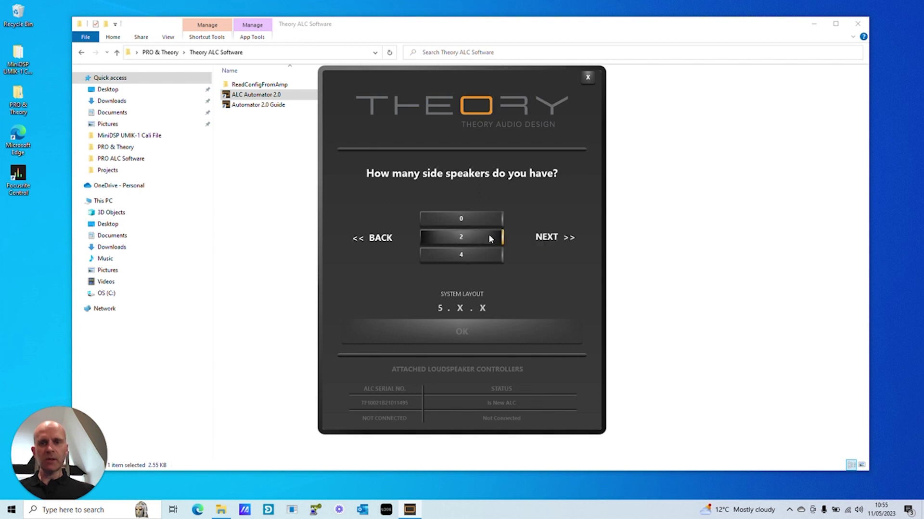
click(551, 239)
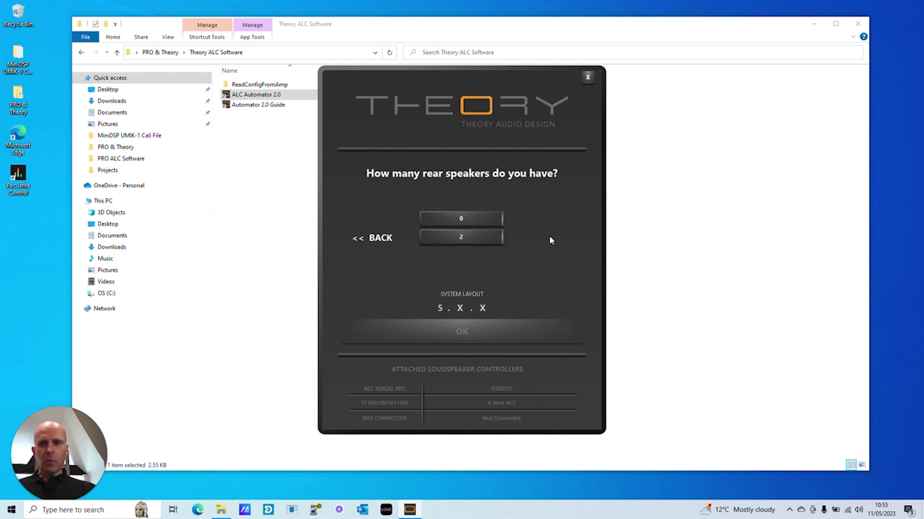
Step: Set zero rear speakers, two subwoofers and two overhead speakers, then confirm the 5.2.2 layout
click(485, 218)
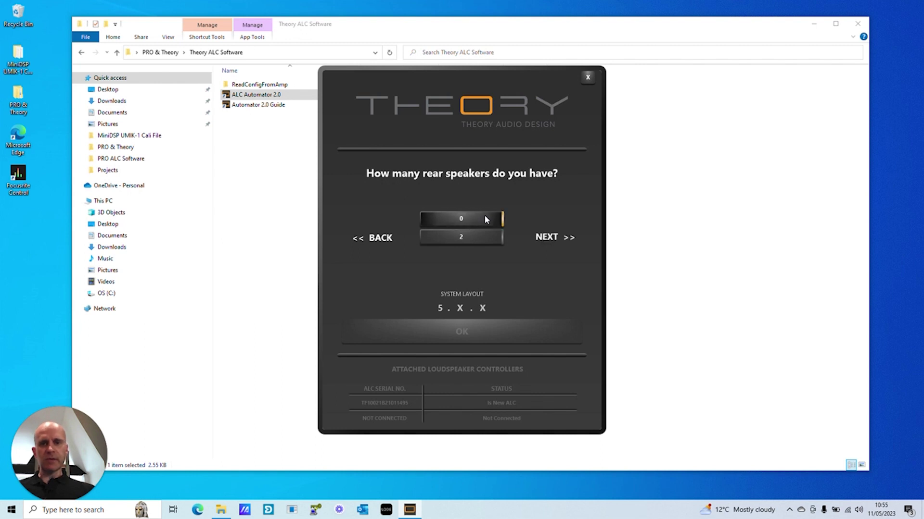
click(548, 235)
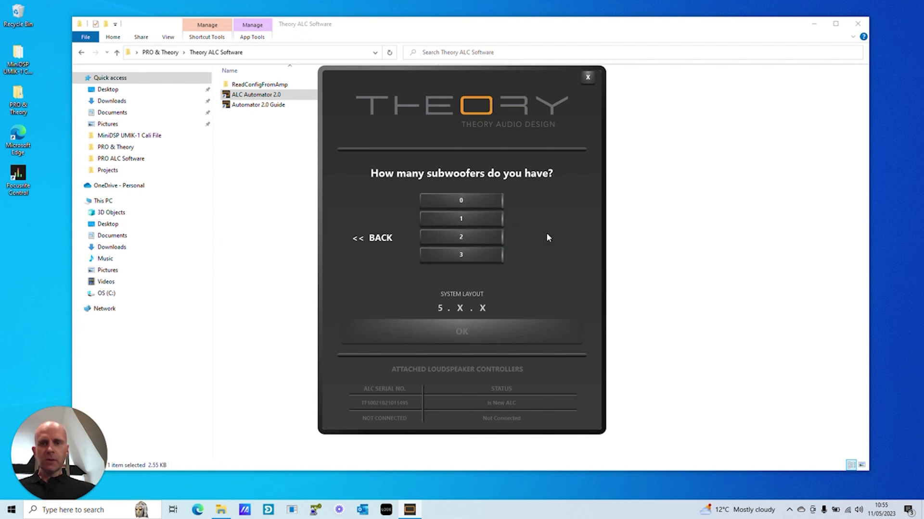
click(483, 235)
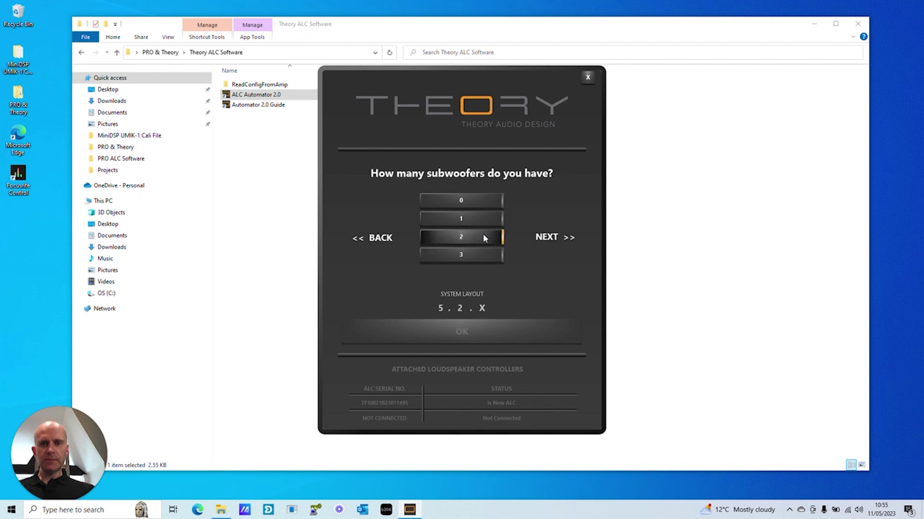
click(542, 236)
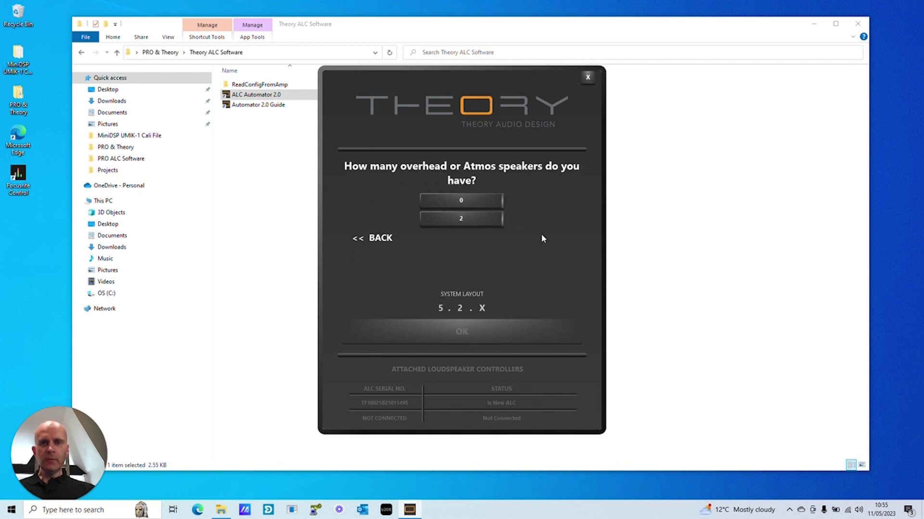
click(475, 219)
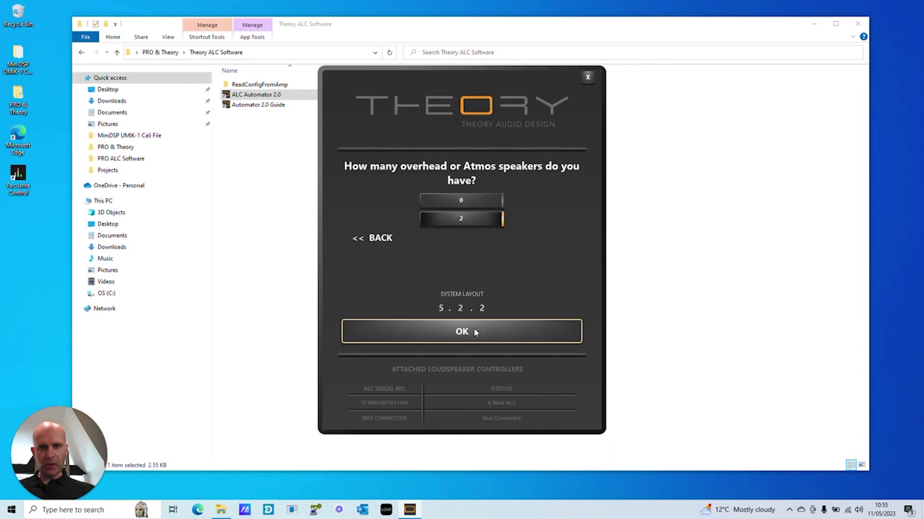
click(473, 328)
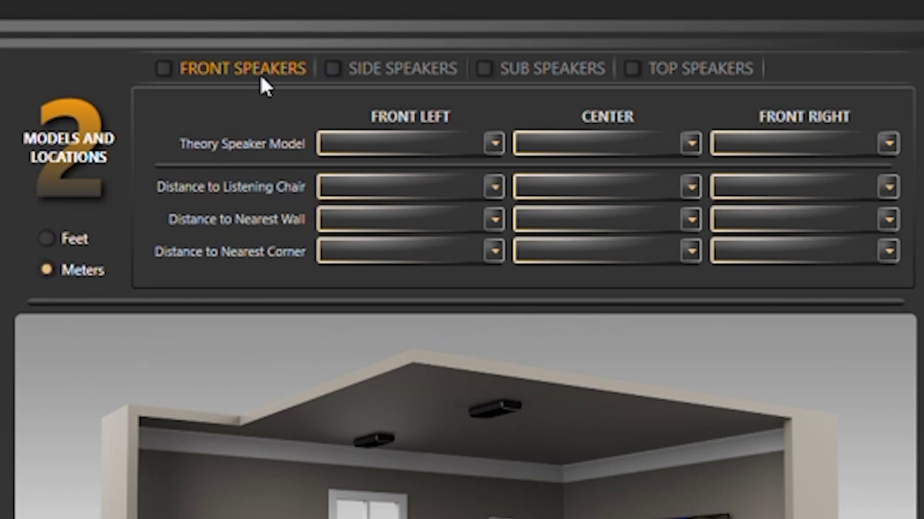
Step: Assign the sb75 v1.3 model to the front left, center and front right speakers
click(494, 143)
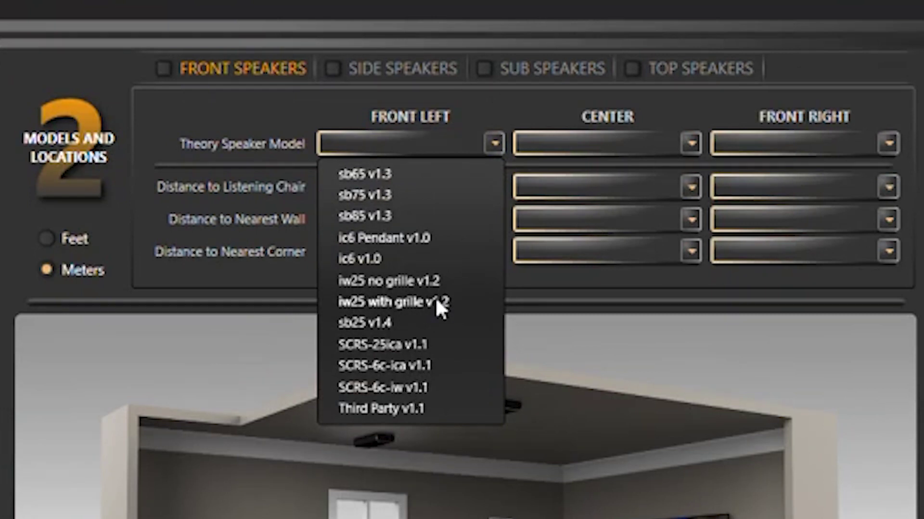
click(375, 195)
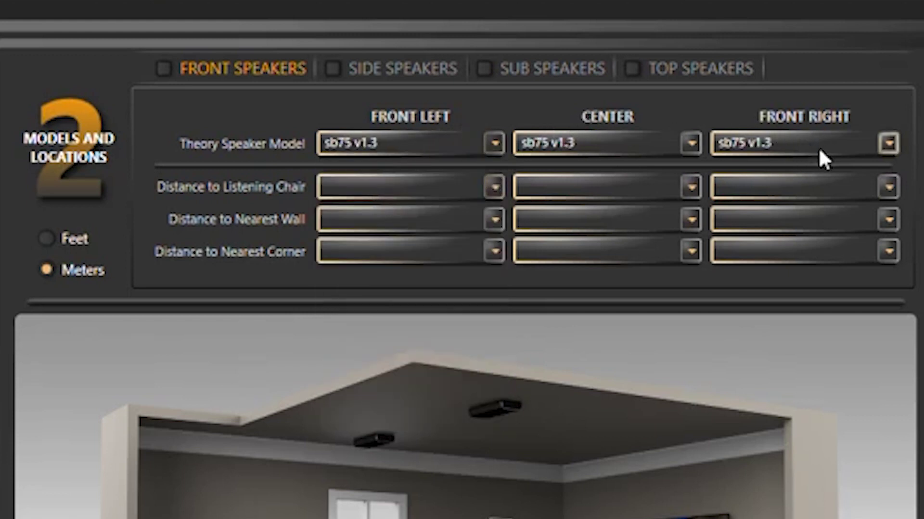
click(495, 185)
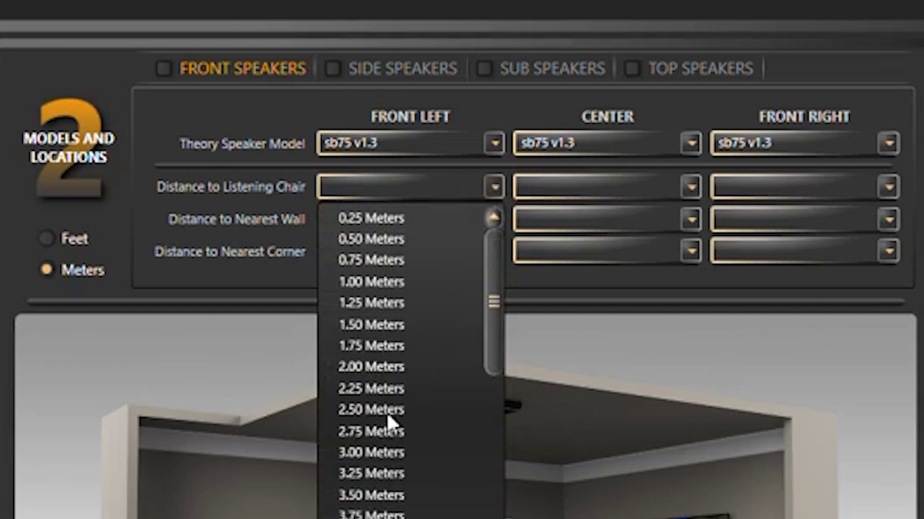
Step: Set the front left, center and front right listening chair distances to 3.00 Meters
click(378, 450)
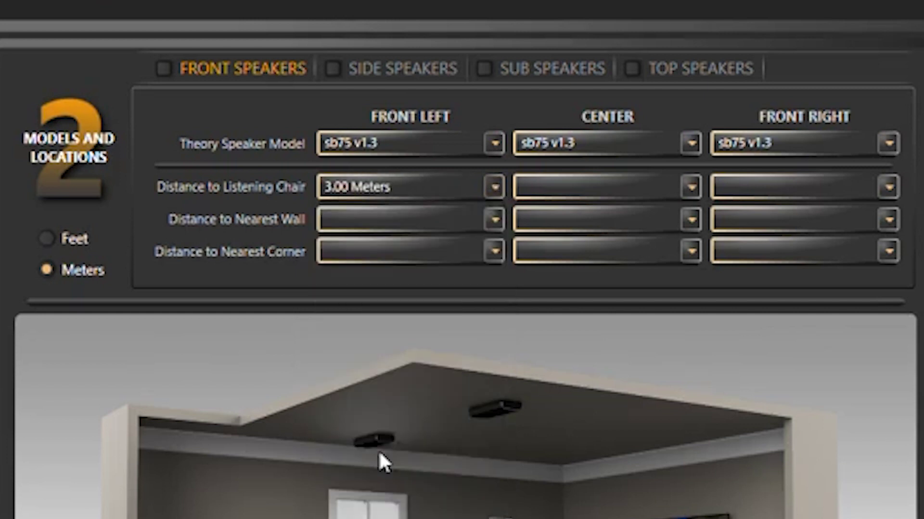
click(691, 186)
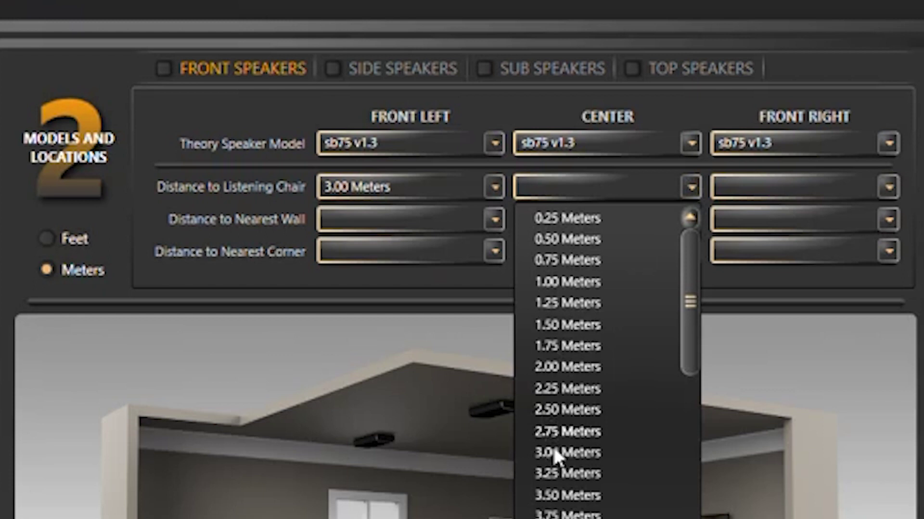
click(555, 452)
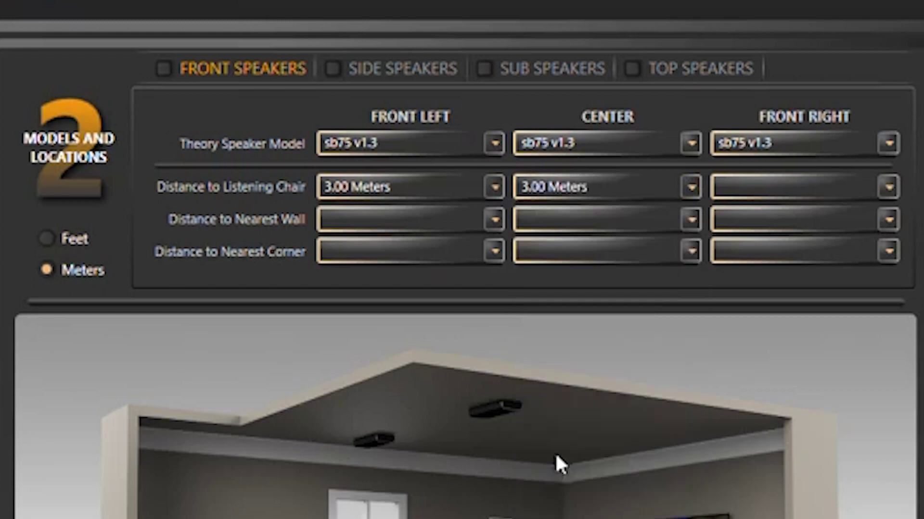
click(888, 187)
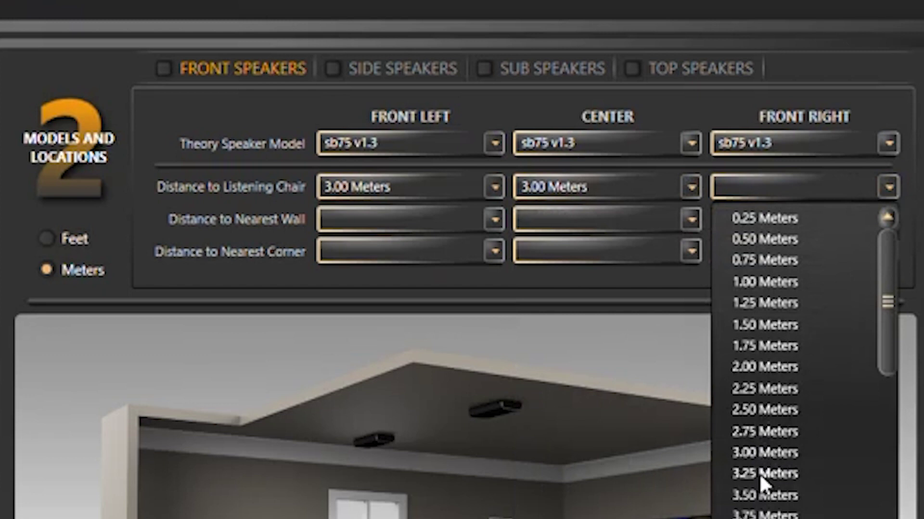
click(764, 453)
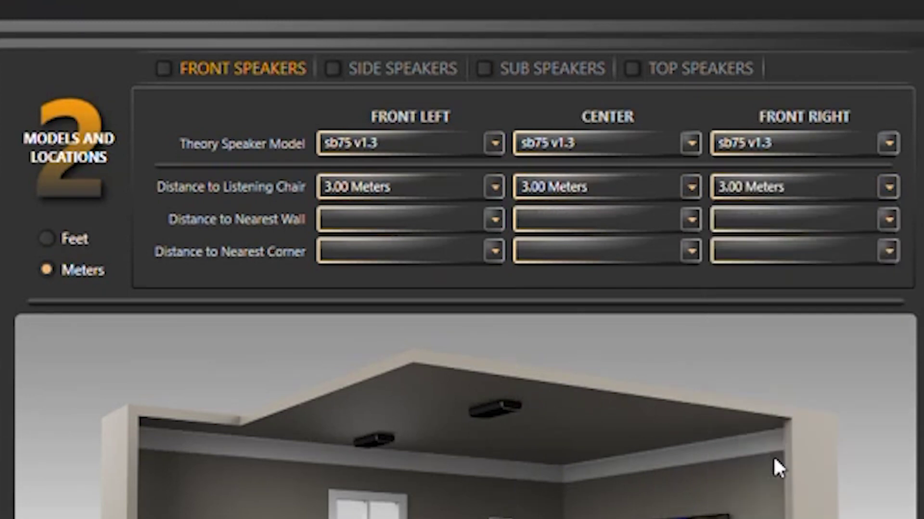
Step: Set the front left nearest-wall distance to On Wall, leaving the nearest-corner distance unchanged
click(494, 221)
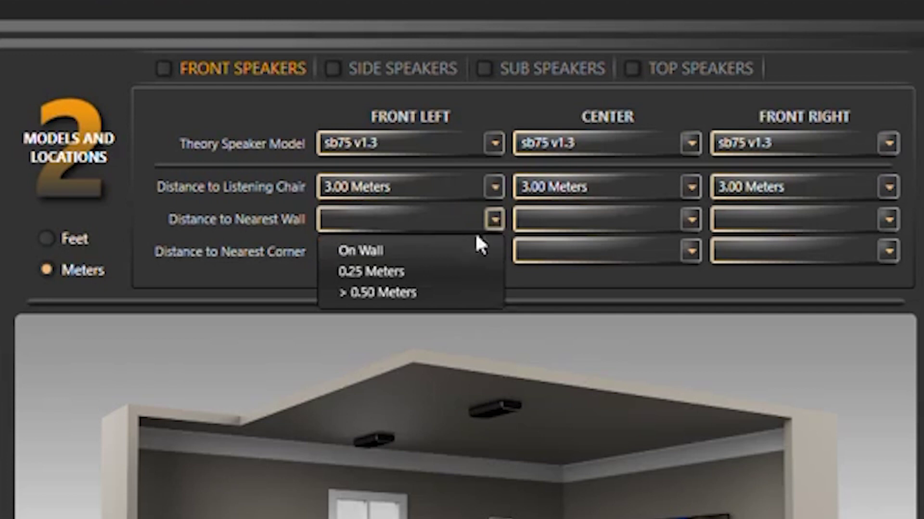
click(445, 250)
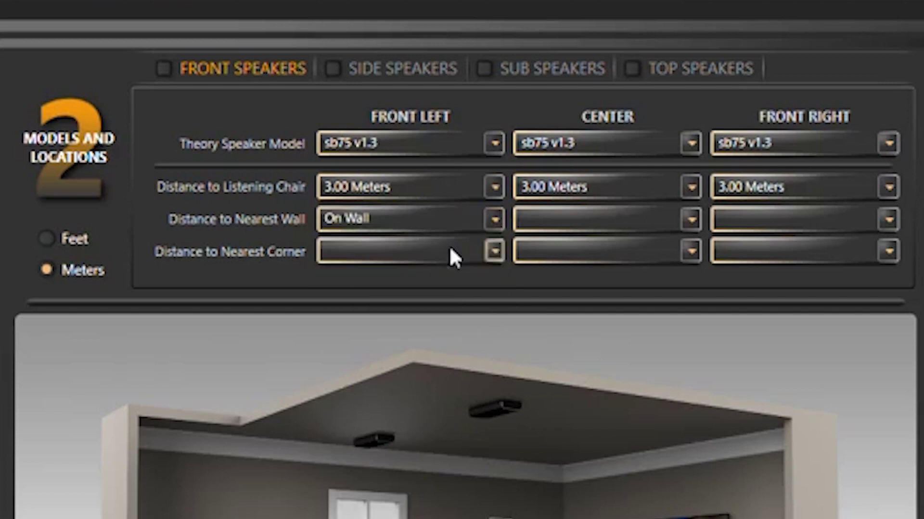
click(494, 218)
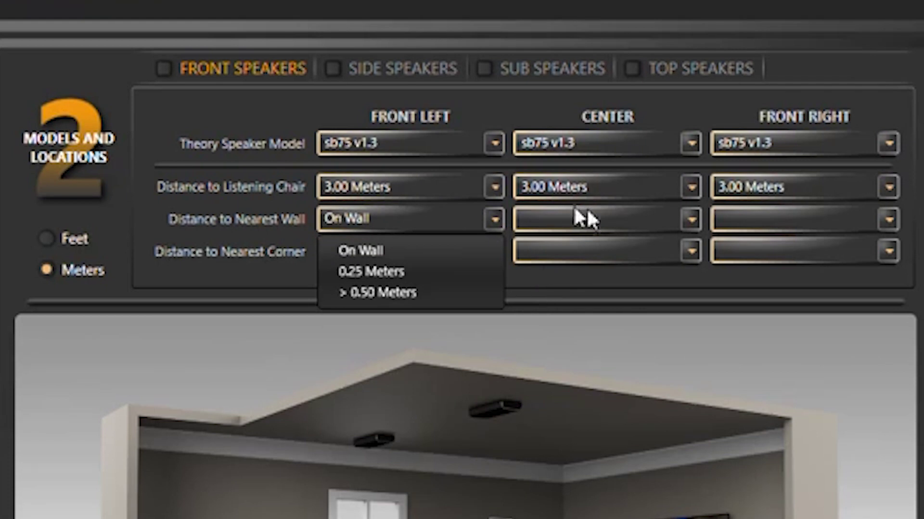
click(583, 285)
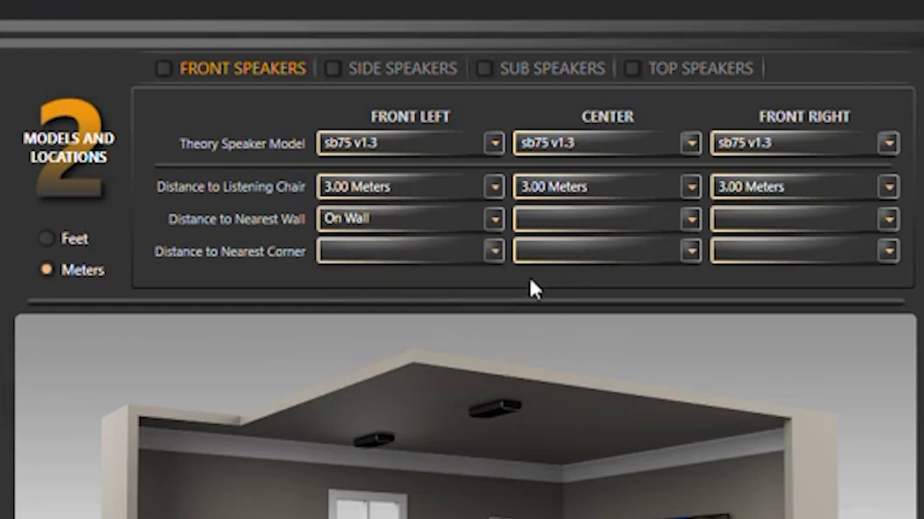
click(494, 251)
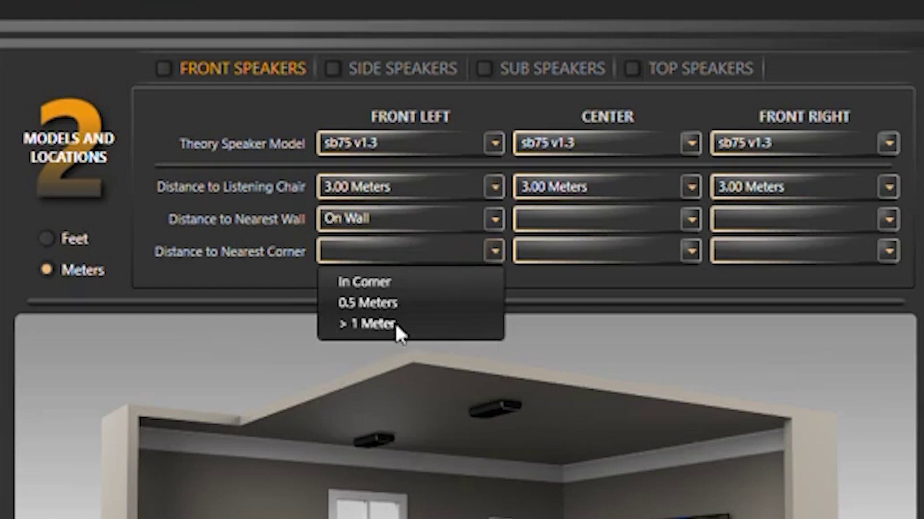
click(533, 283)
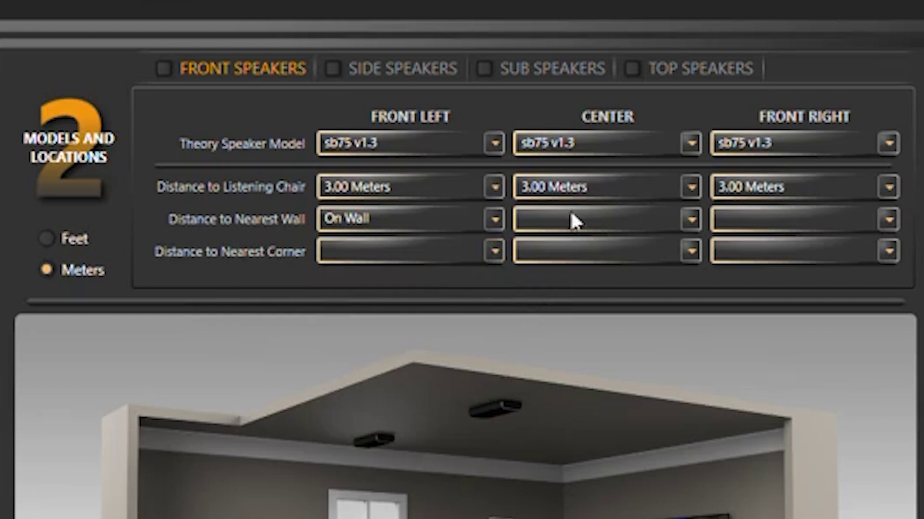
Step: Set the front-left subwoofer model to sub15 v1.2, 3.50 Meters from the listening chair
click(539, 77)
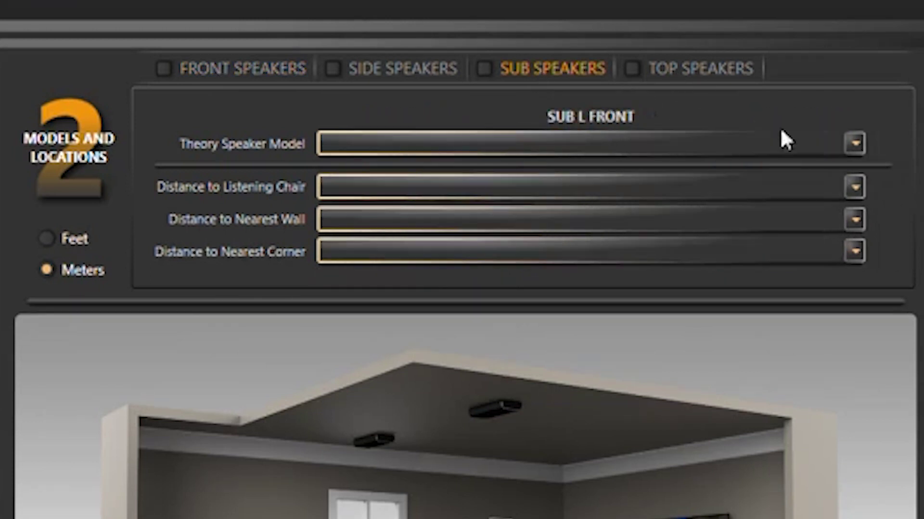
click(849, 145)
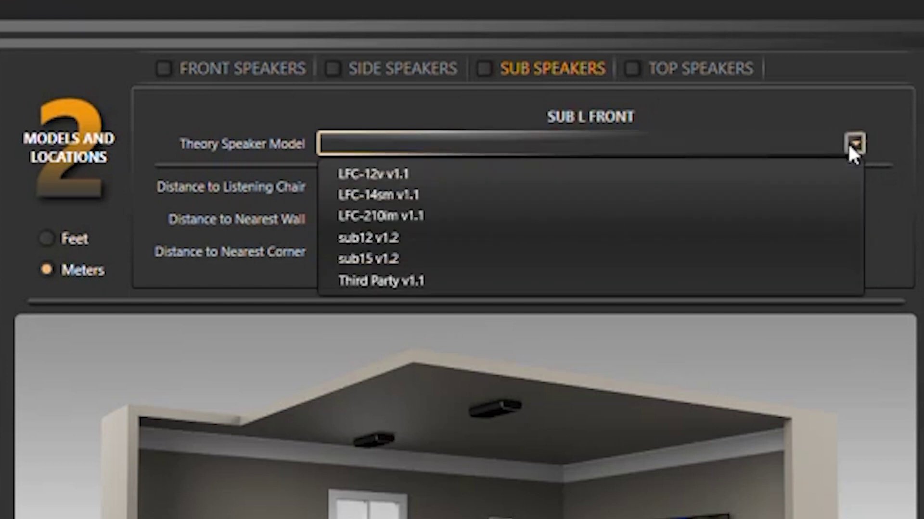
click(406, 258)
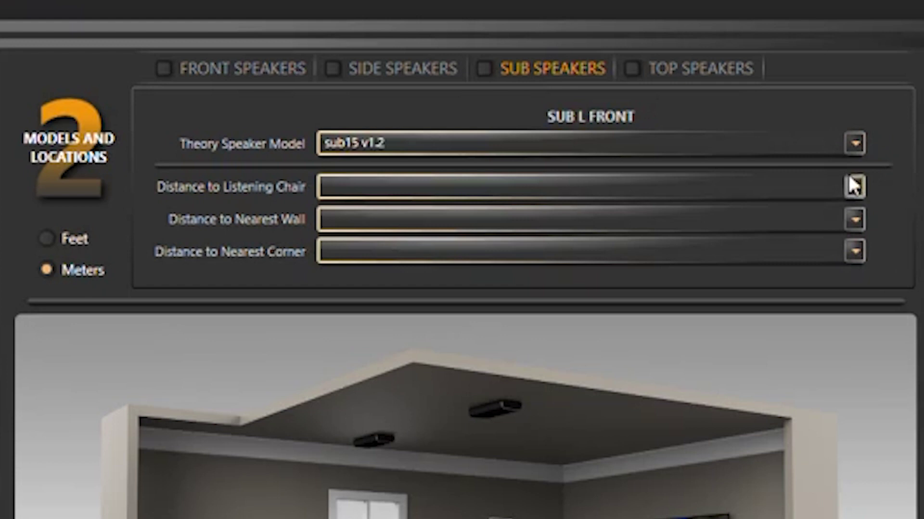
click(853, 187)
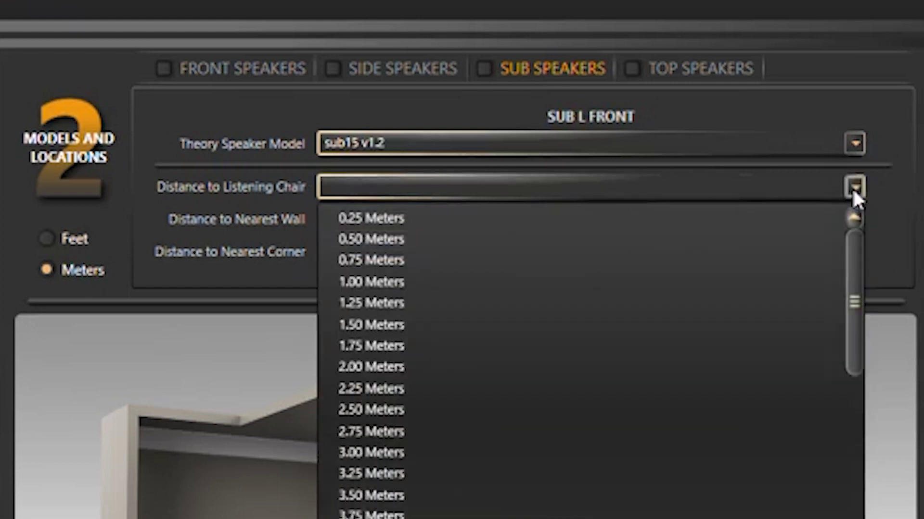
click(403, 491)
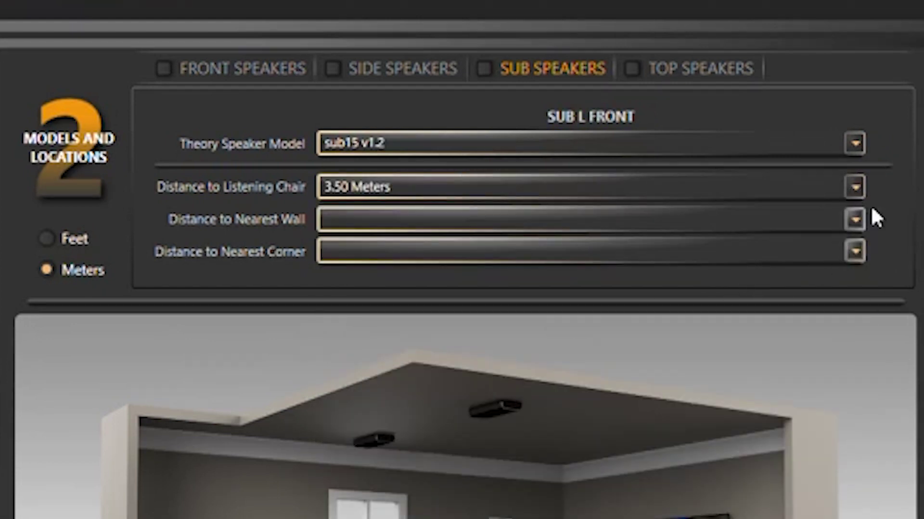
Step: Place the subwoofer Against Wall, leaving the nearest-corner distance unset
click(851, 216)
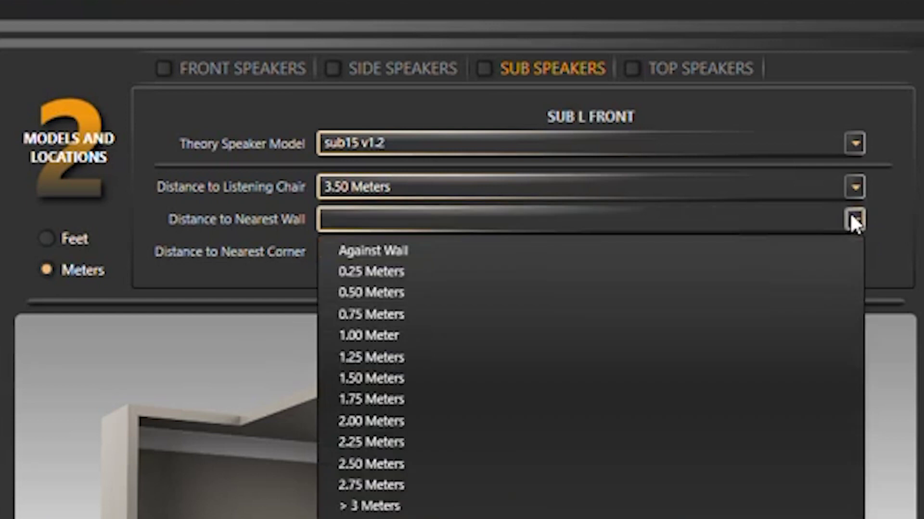
click(748, 250)
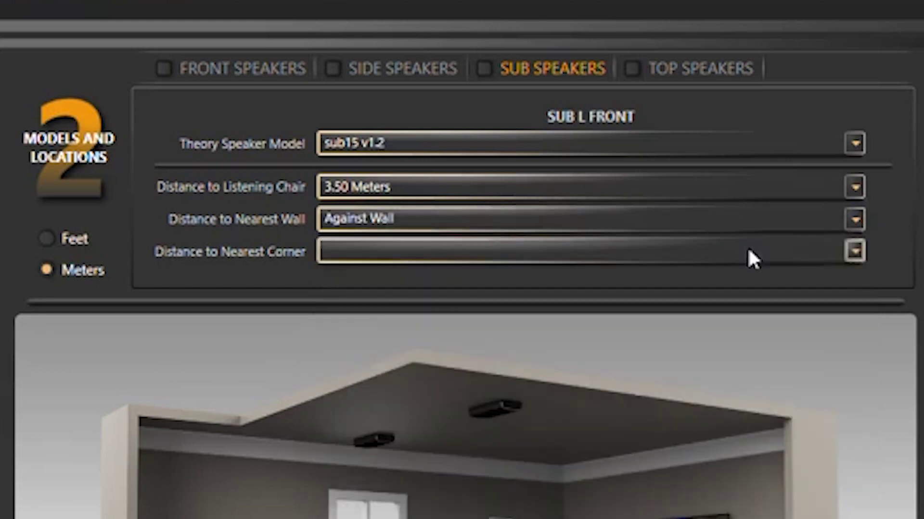
click(853, 219)
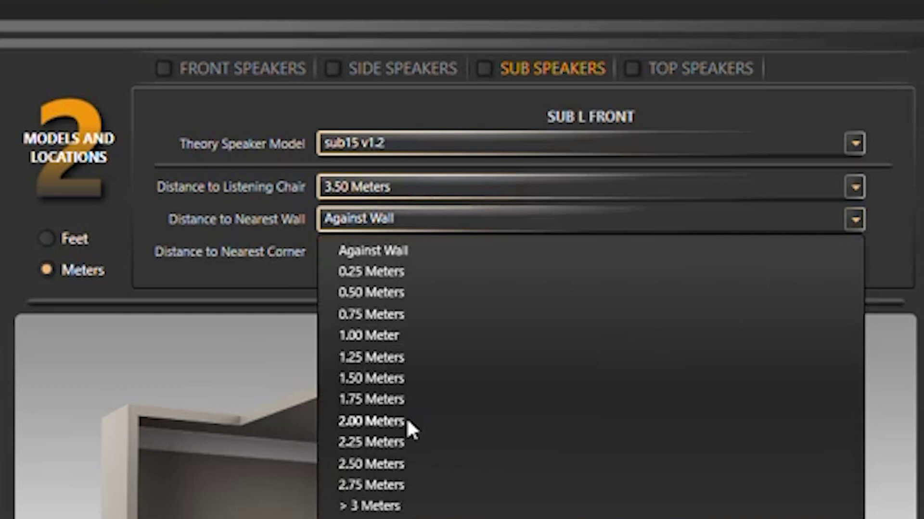
click(851, 220)
click(848, 220)
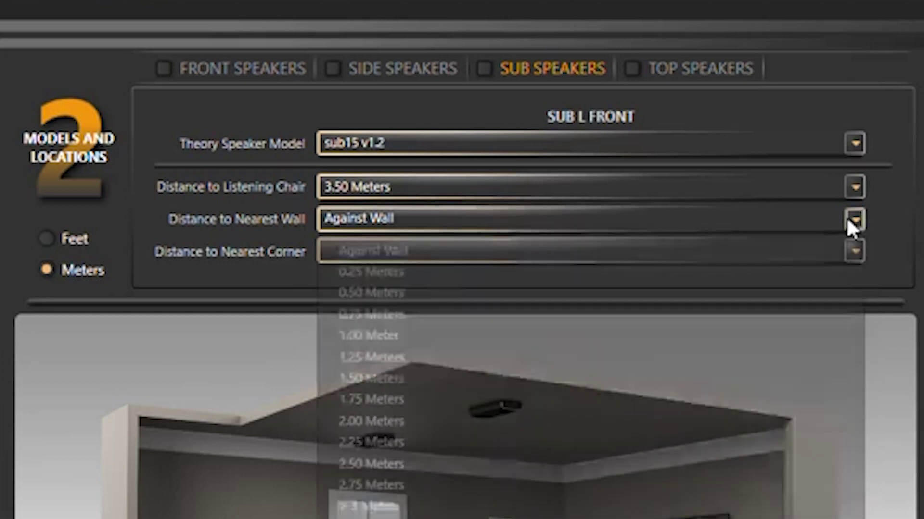
click(893, 253)
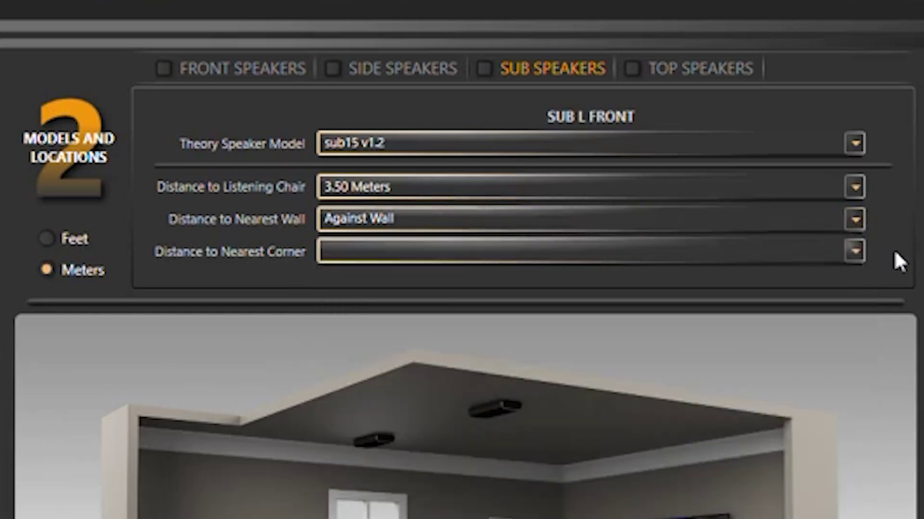
click(855, 248)
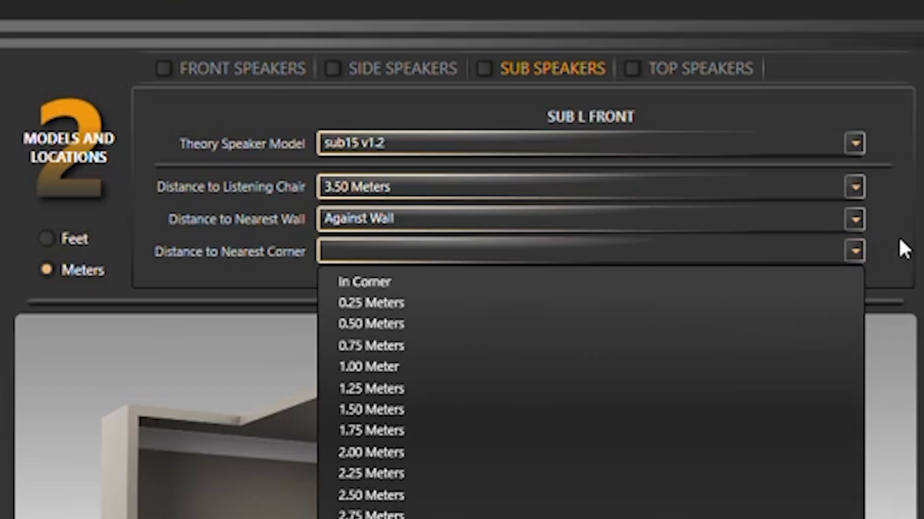
click(858, 252)
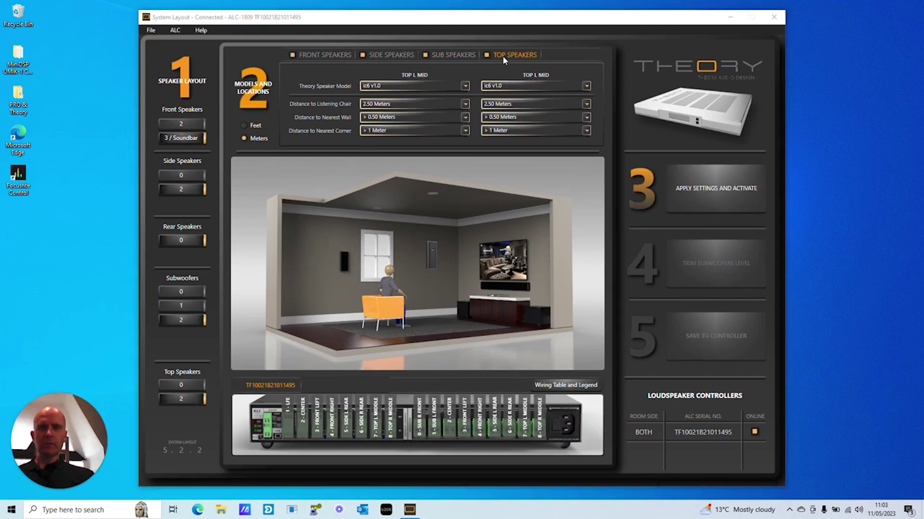
Step: Confirm the top speakers use ic6 v1.0, then apply and activate the settings
click(446, 86)
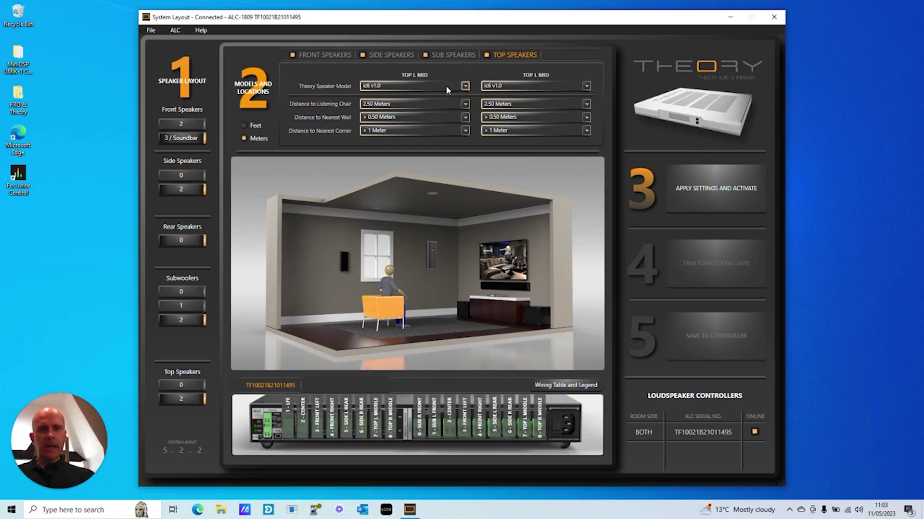
click(686, 149)
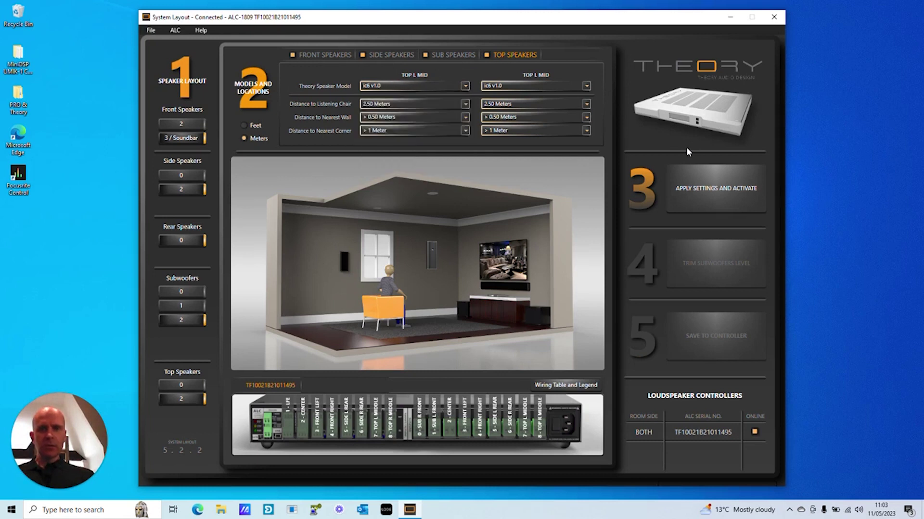
click(716, 198)
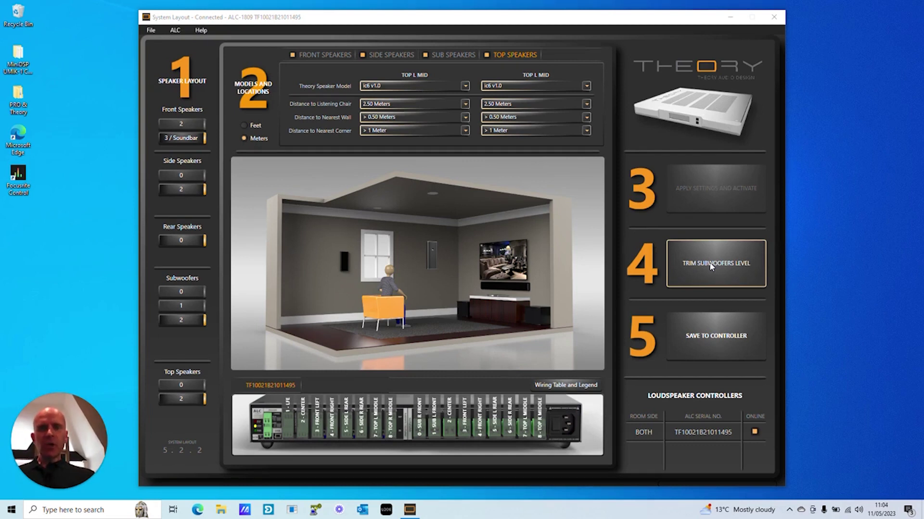
click(711, 267)
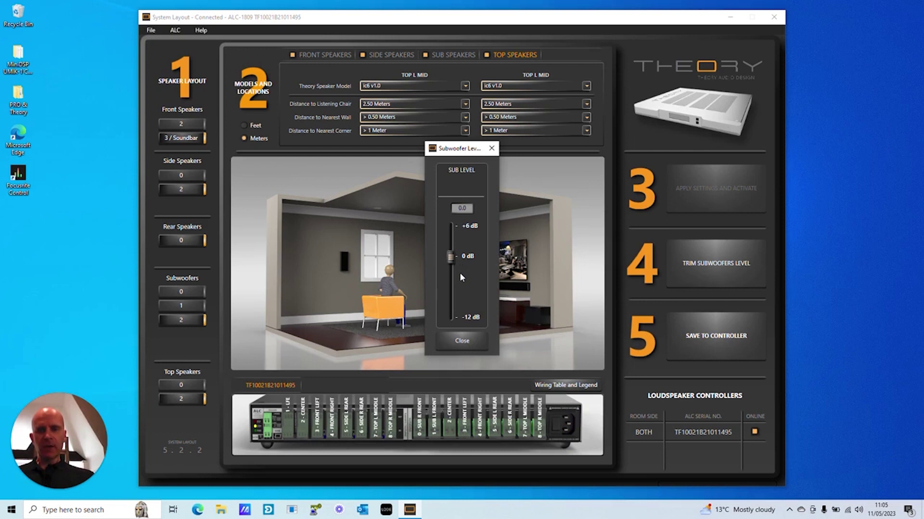
click(461, 341)
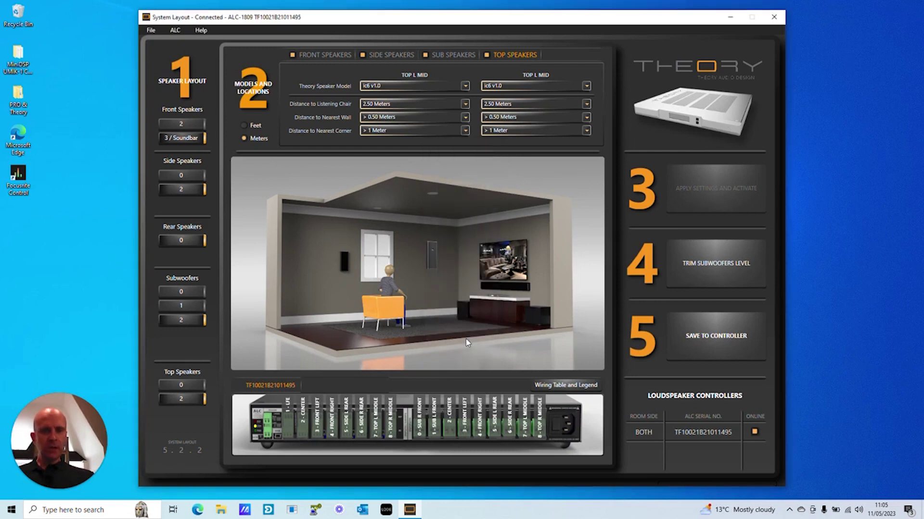
Step: Save the 5.2.2 speaker configuration to the controller via step 5
click(732, 347)
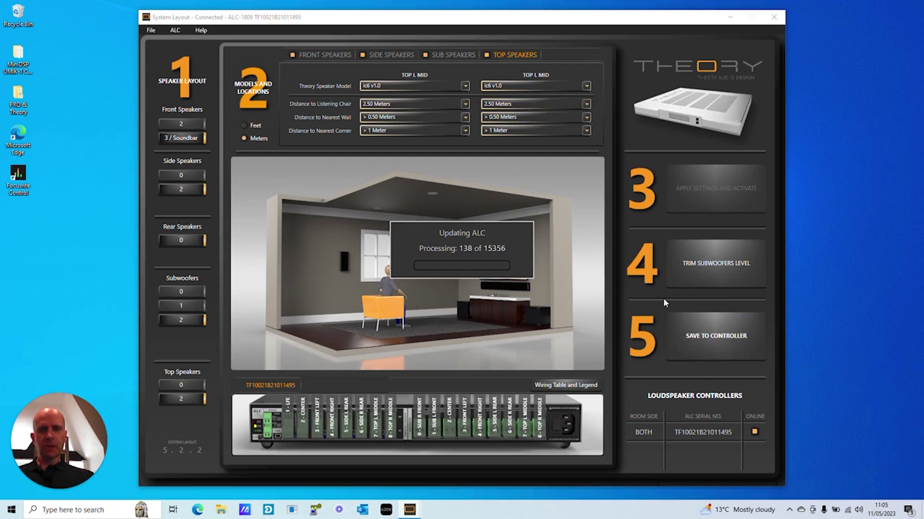